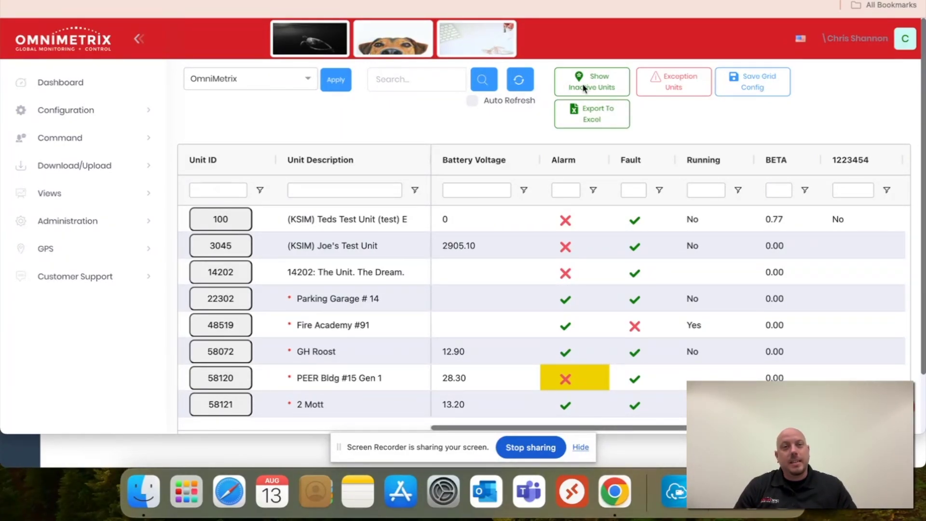
# - Show inactive units, filter the Unit ID column to 70088 and open that unit's details
pyautogui.click(610, 84)
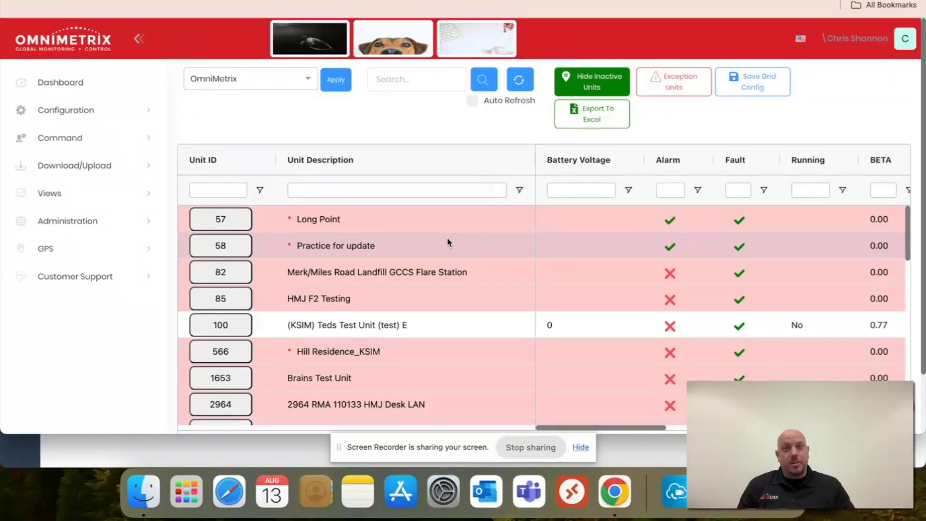
pyautogui.click(220, 188)
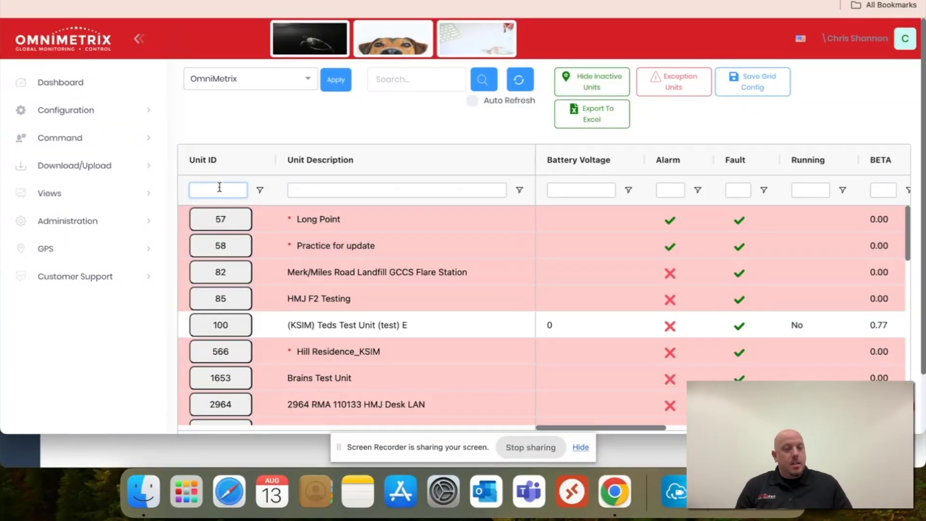
pyautogui.write('700')
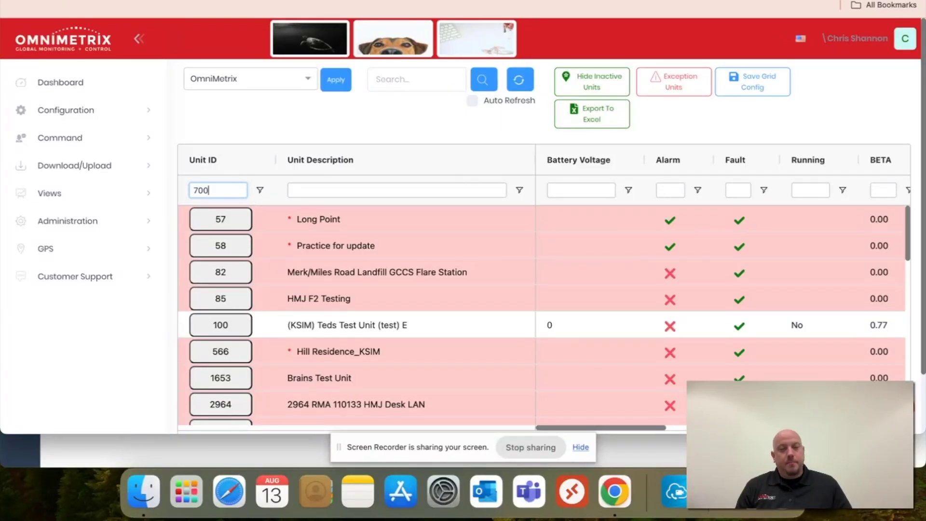
pyautogui.write('88')
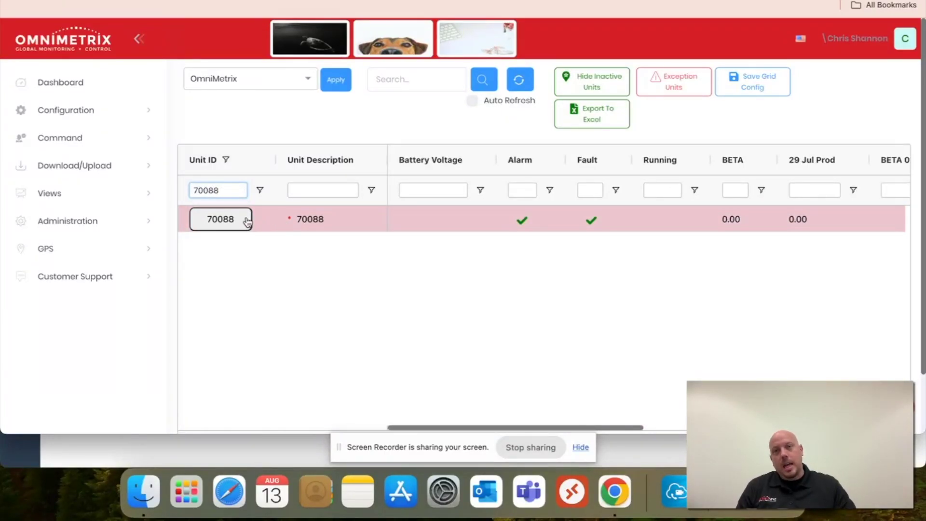
pyautogui.click(247, 221)
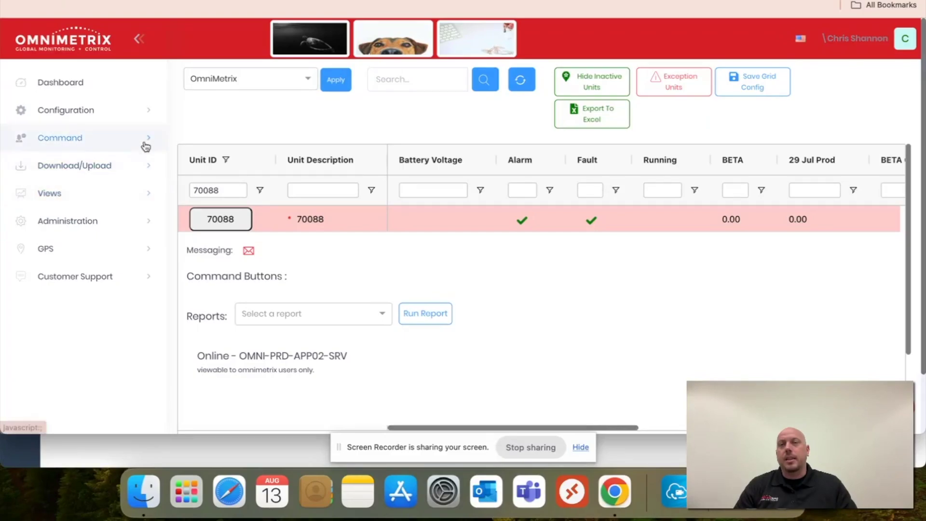
# - Open Configuration > Pre Installation for unit 70088 and select the dealer contact name field
pyautogui.click(141, 118)
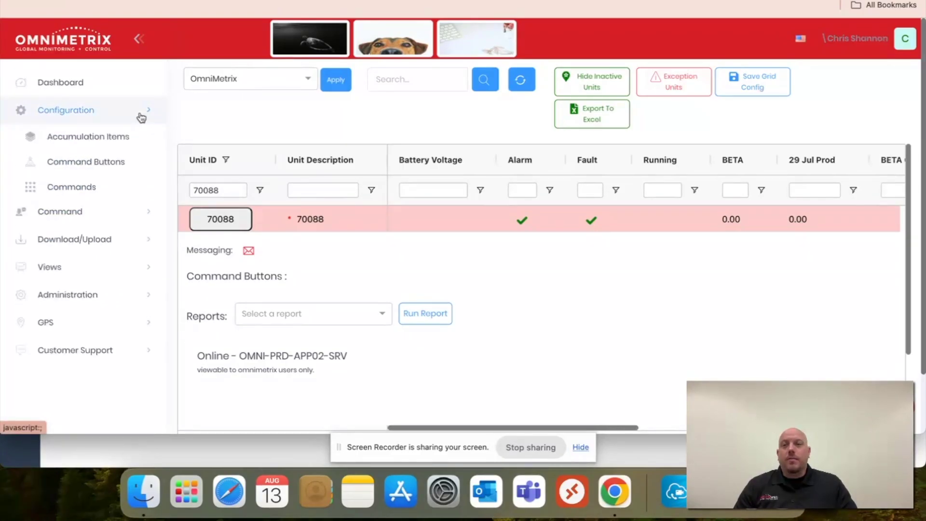
pyautogui.scroll(-1, 91, 372)
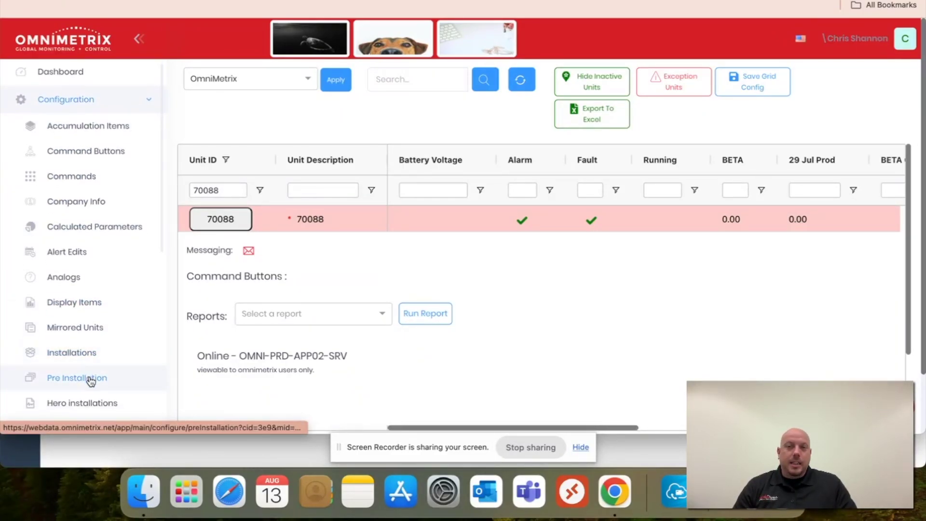
pyautogui.click(91, 379)
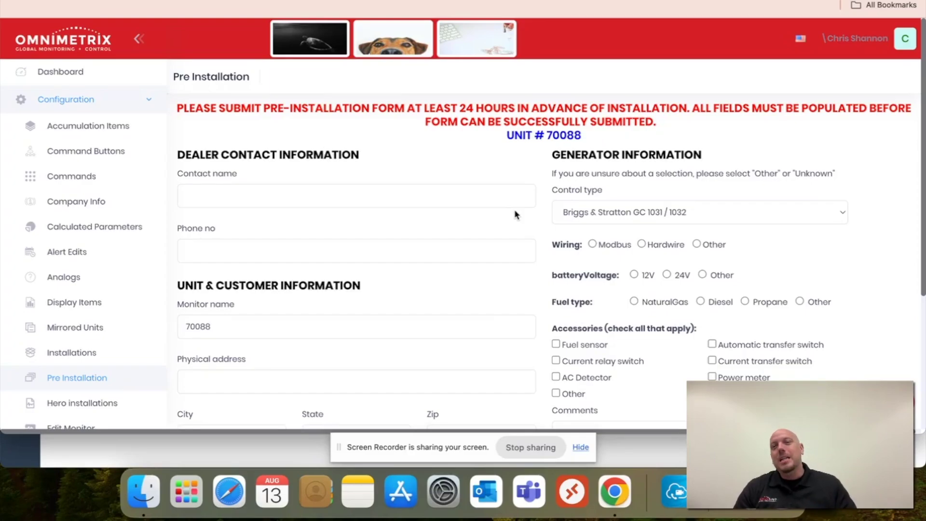
pyautogui.scroll(-1, 516, 214)
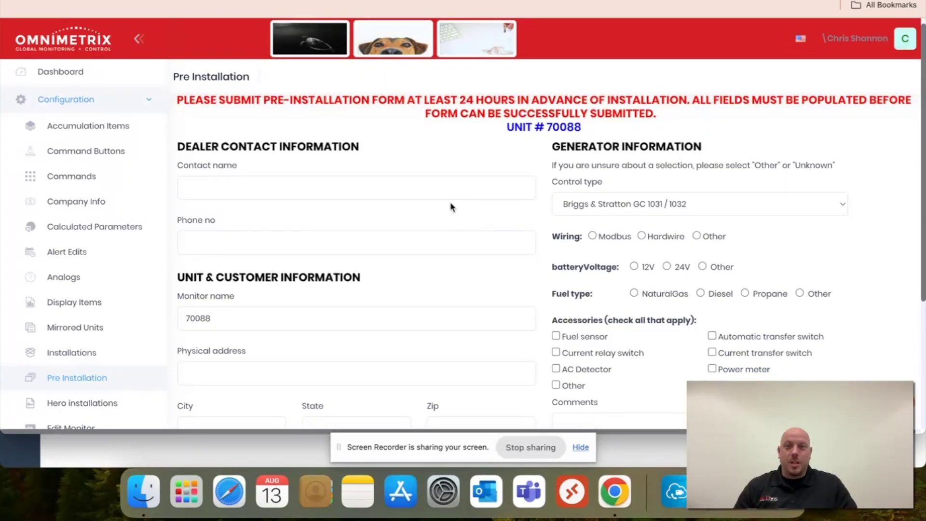
pyautogui.click(403, 193)
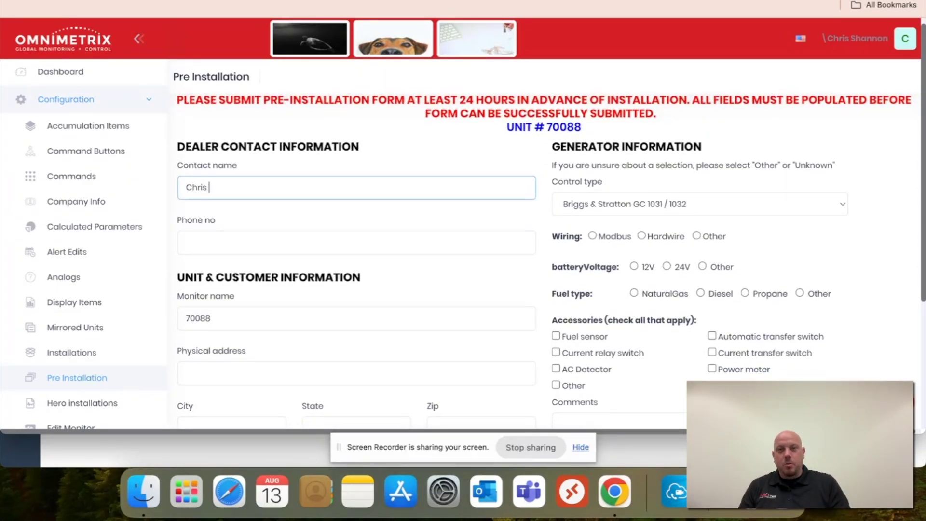
# - Enter the dealer contact's name and phone number, then clear the old monitor name 70088
pyautogui.press('Tab')
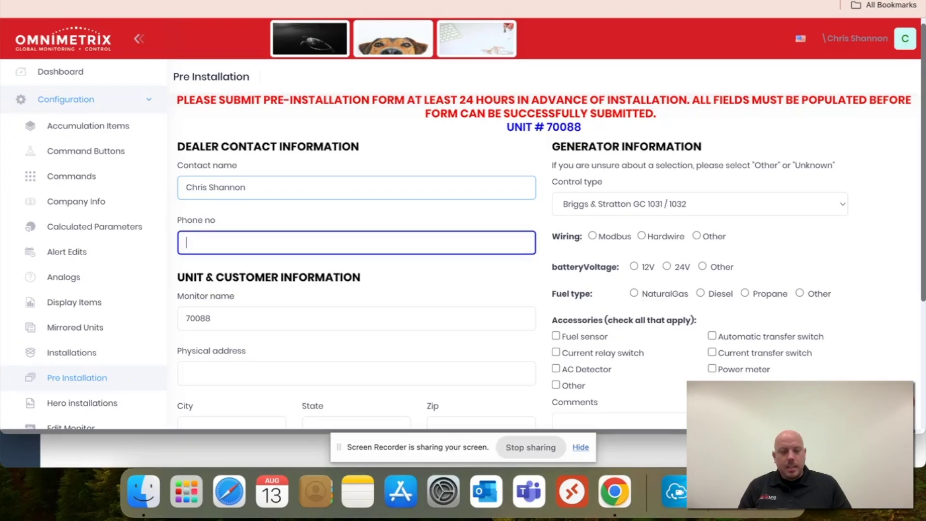
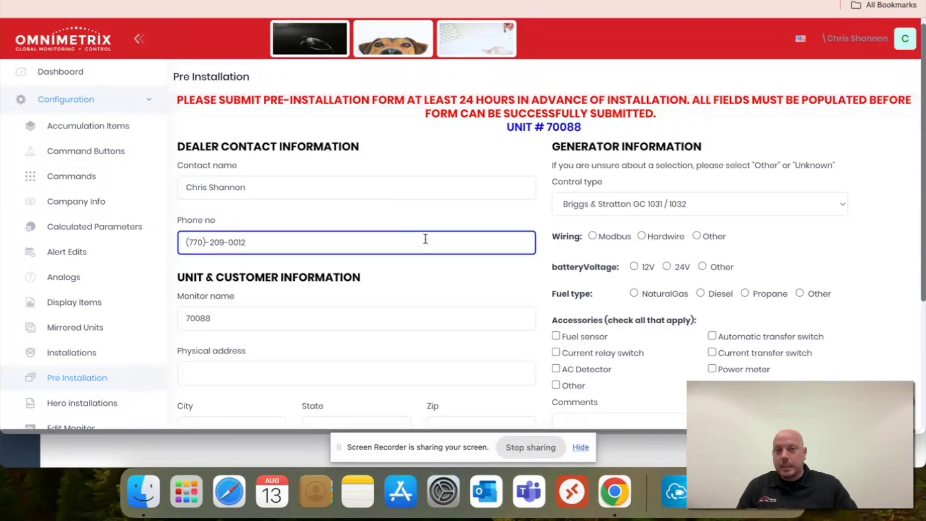
pyautogui.scroll(-3, 473, 257)
pyautogui.click(341, 247)
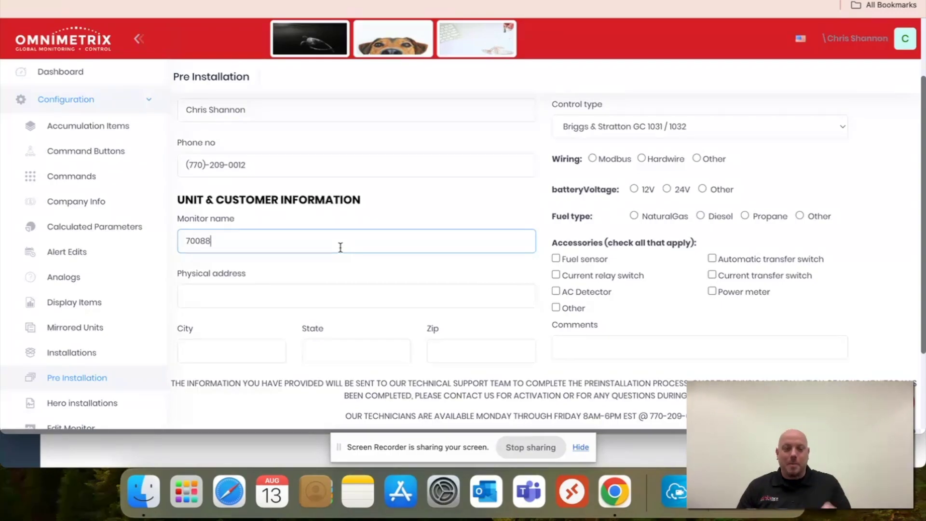
pyautogui.press('BackSpace')
pyautogui.press('BackSpace')
pyautogui.press('BackSpace')
pyautogui.press('BackSpace')
pyautogui.press('BackSpace')
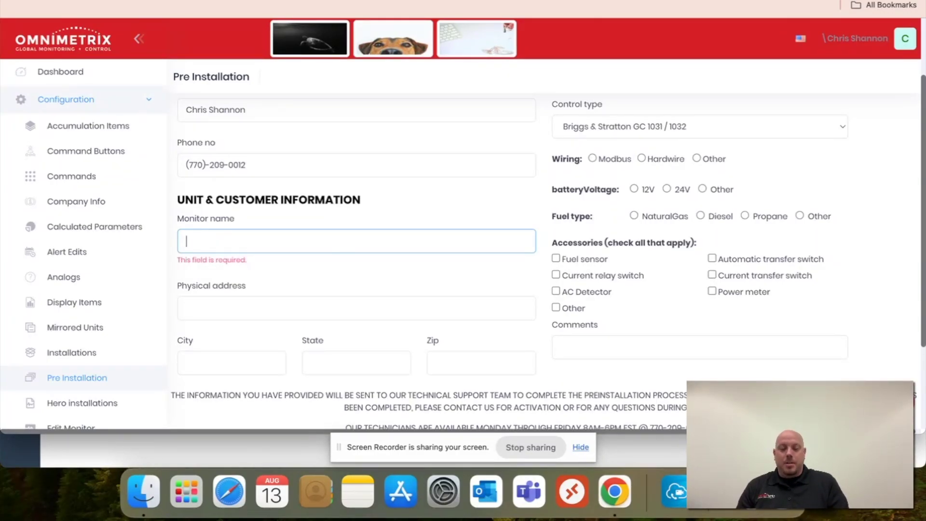
# - Rename the monitor to 'Generator Behind Building', correcting the 'Behing' typo
pyautogui.write('Generat')
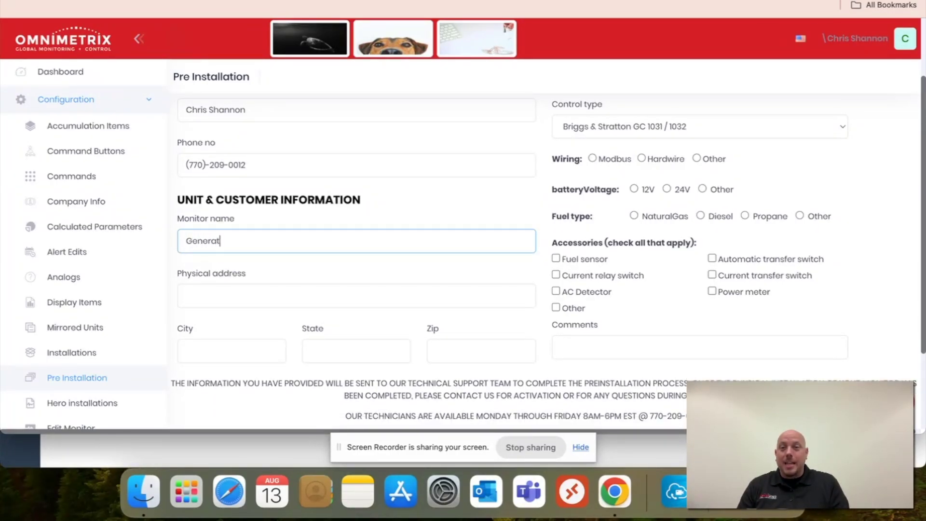
pyautogui.write('or Behing ')
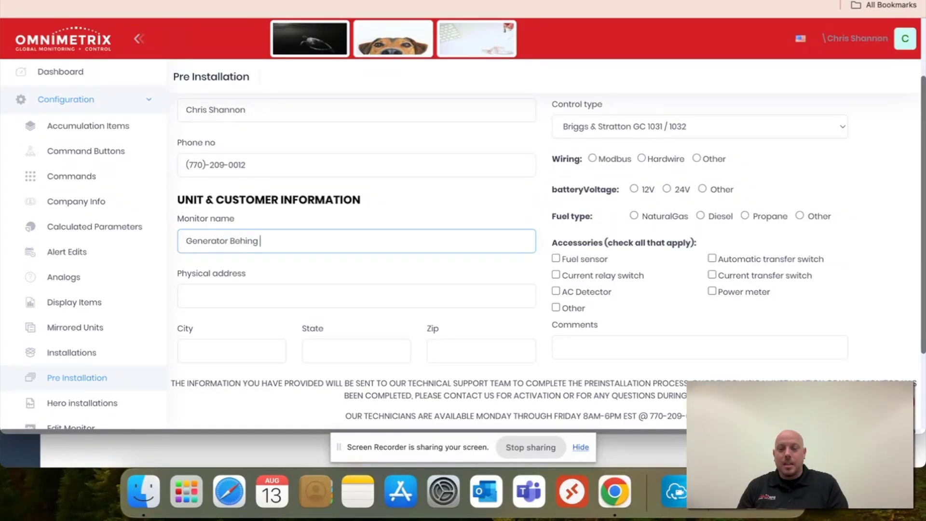
pyautogui.write('Building')
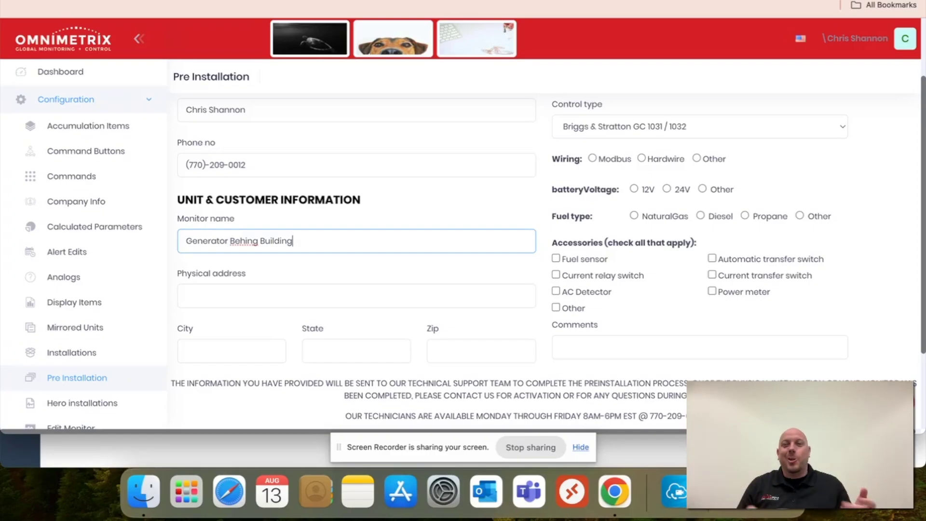
pyautogui.click(330, 298)
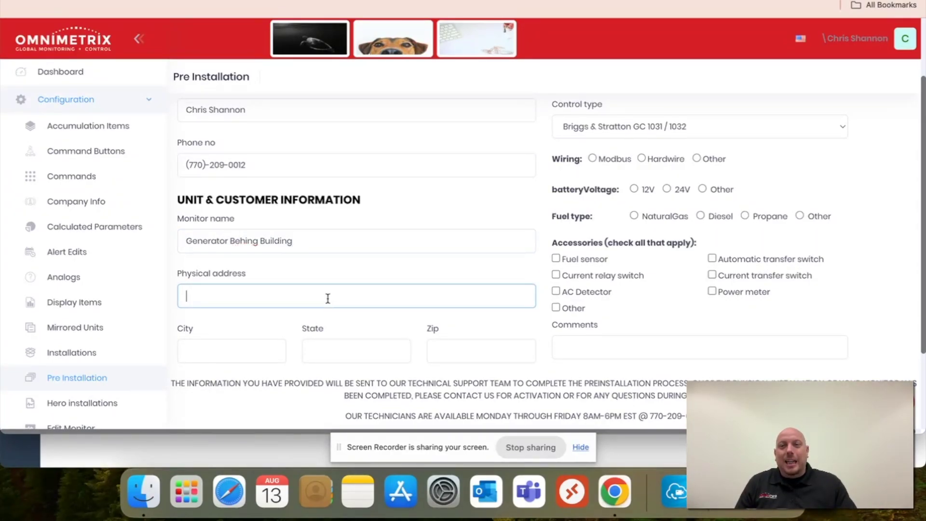
pyautogui.click(259, 241)
pyautogui.press('BackSpace')
pyautogui.write('d')
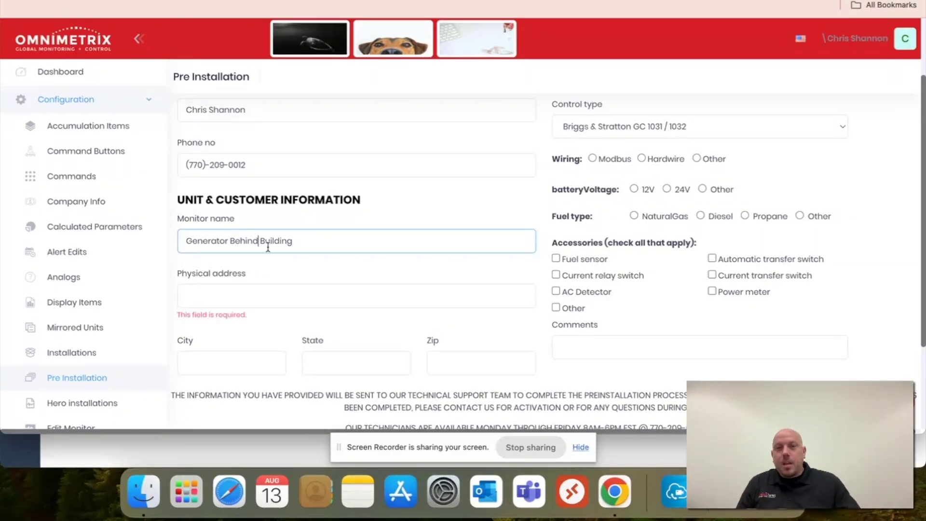
# - Fill in the site's street address, city, state and zip code, removing an extra zip digit
pyautogui.click(273, 298)
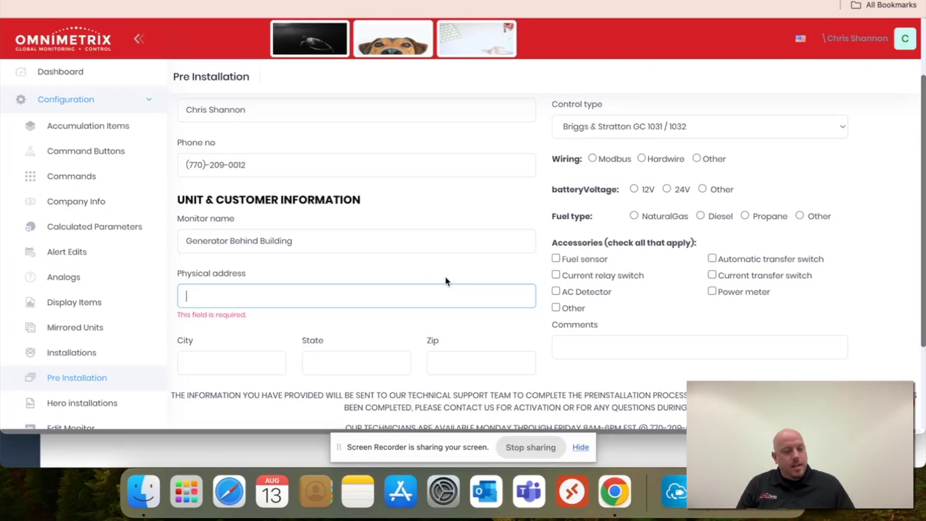
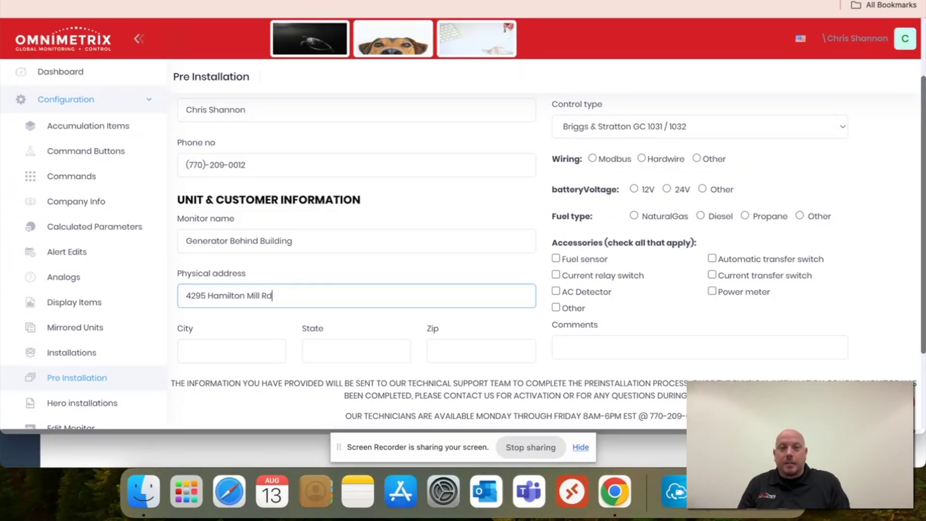
pyautogui.press('Tab')
pyautogui.write('Bu')
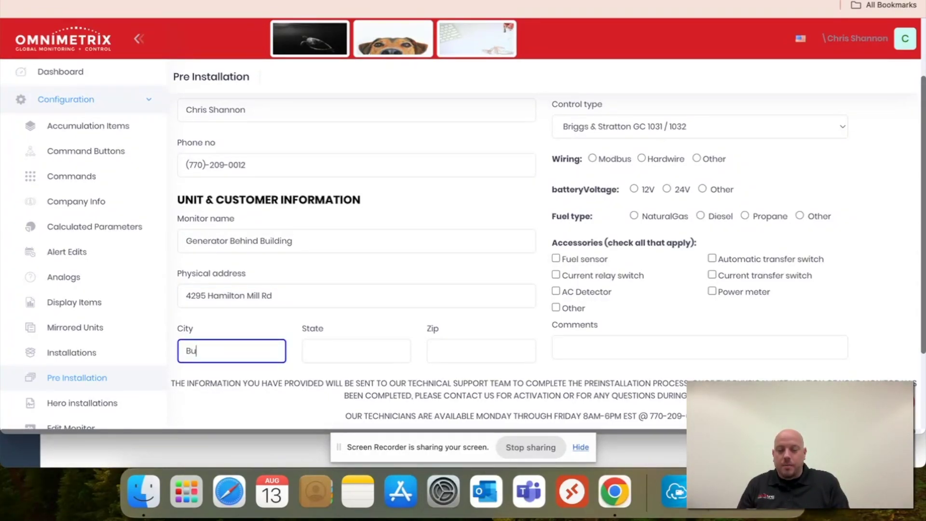
pyautogui.write('ford')
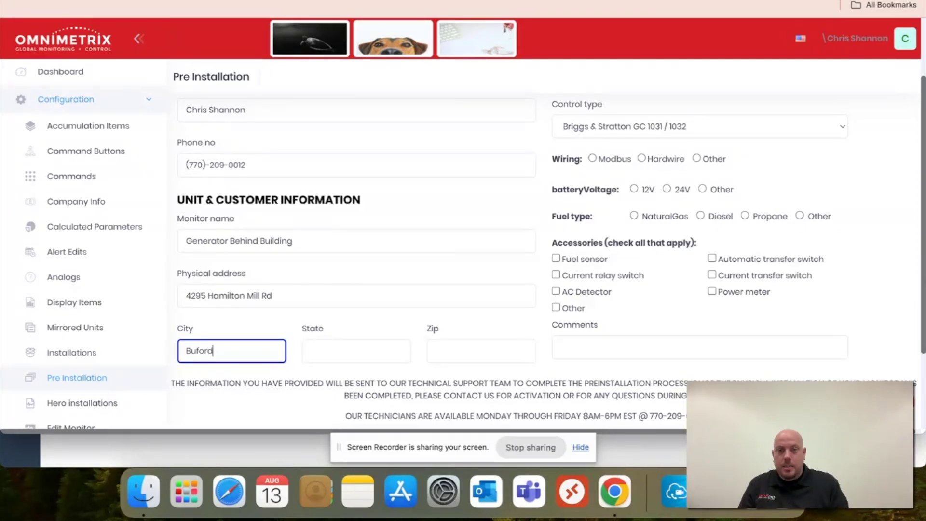
pyautogui.press('Tab')
pyautogui.write('Ga')
pyautogui.press('Tab')
pyautogui.write('3')
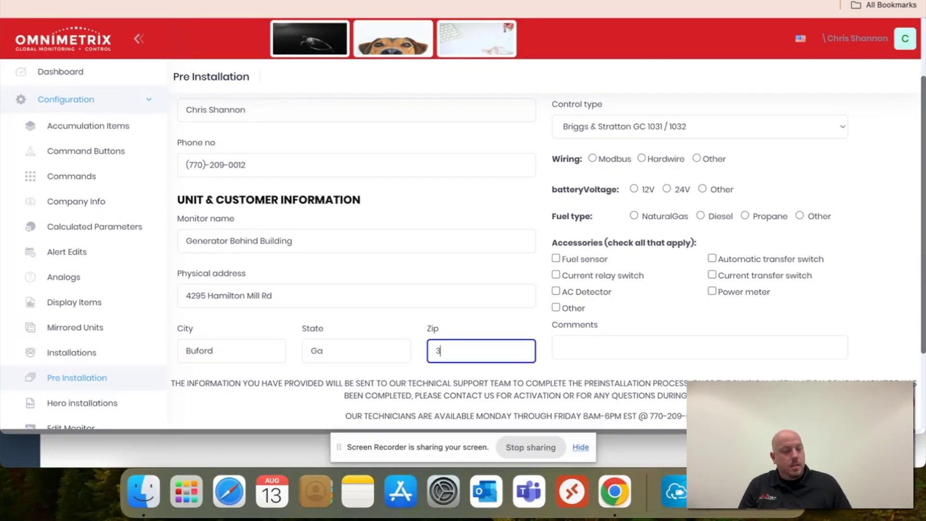
pyautogui.write('00518')
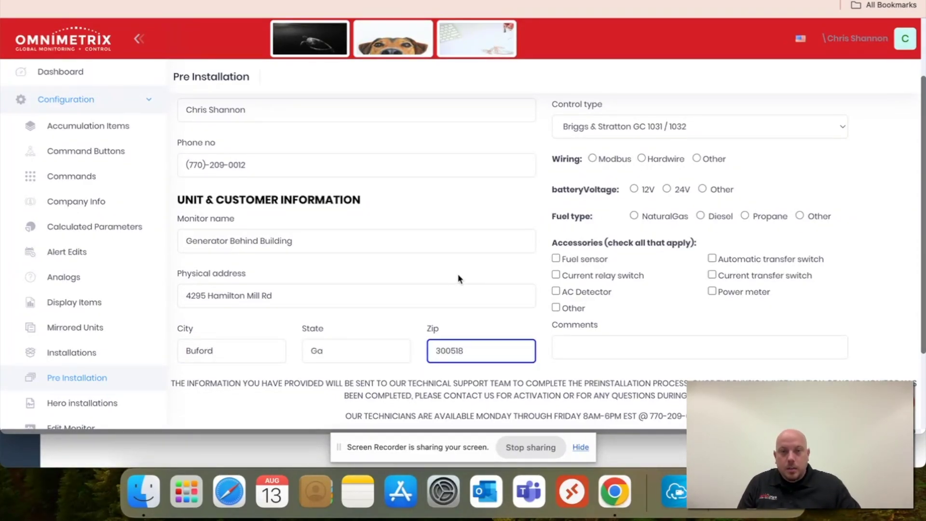
pyautogui.click(452, 350)
pyautogui.press('BackSpace')
pyautogui.scroll(3, 531, 290)
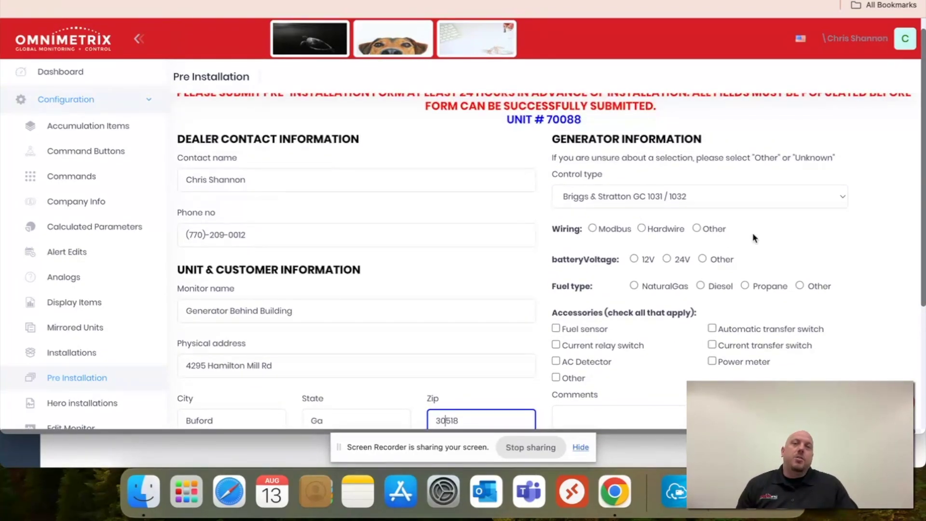
# - Choose Generac H Panel control type, Modbus wiring, 24V battery and Diesel fuel
pyautogui.click(830, 201)
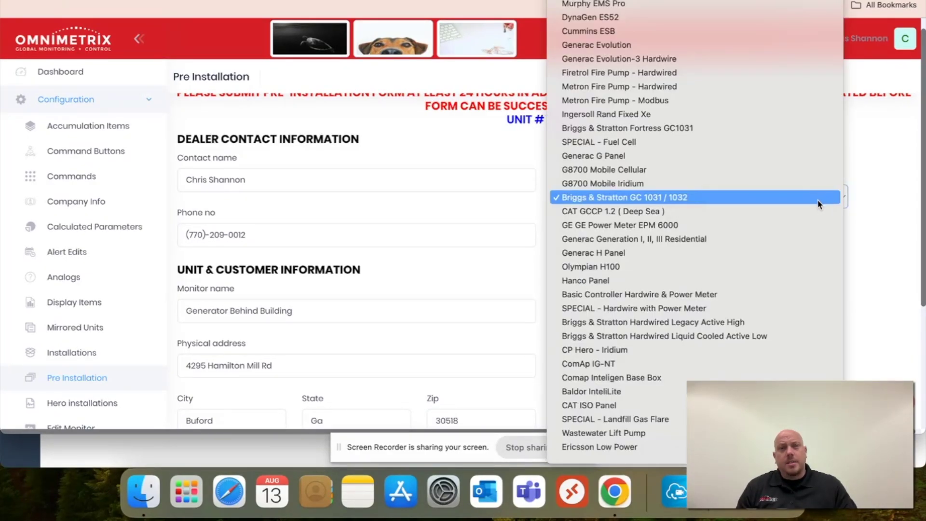
pyautogui.scroll(-2, 807, 199)
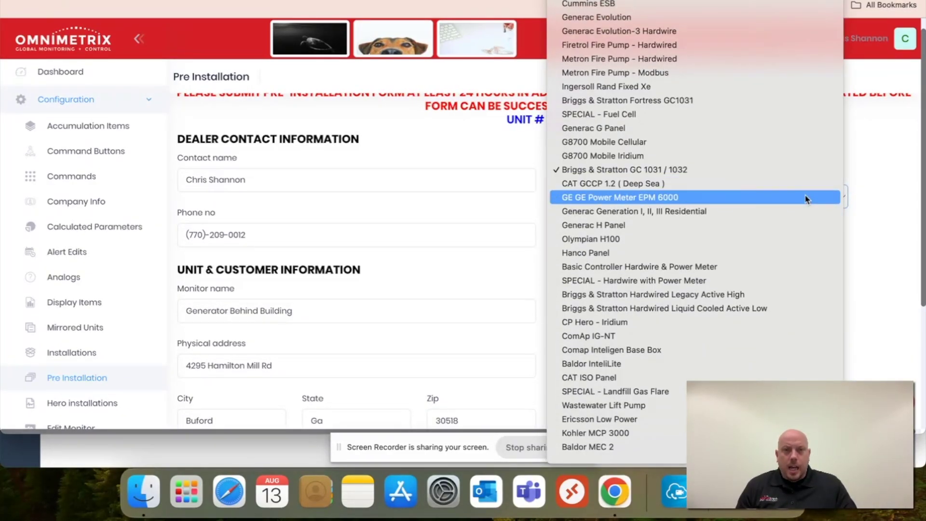
pyautogui.scroll(-3, 806, 199)
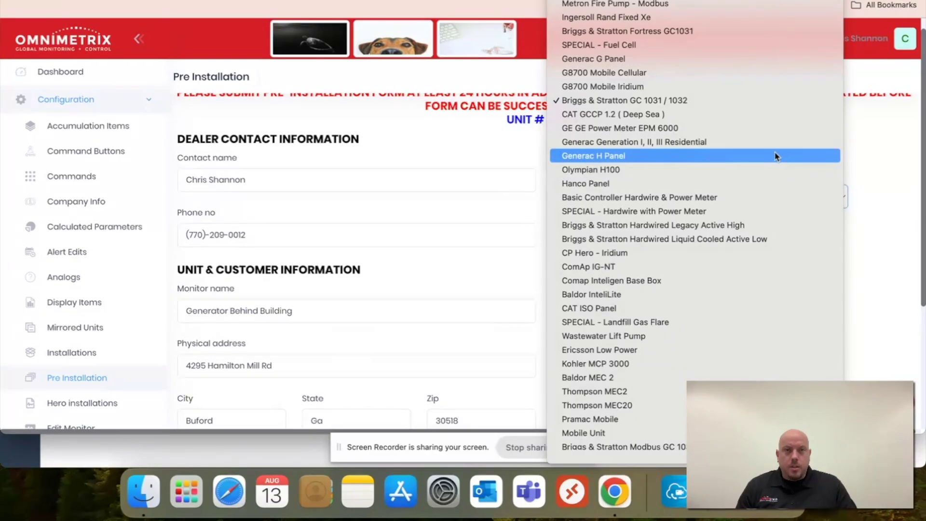
pyautogui.press('Escape')
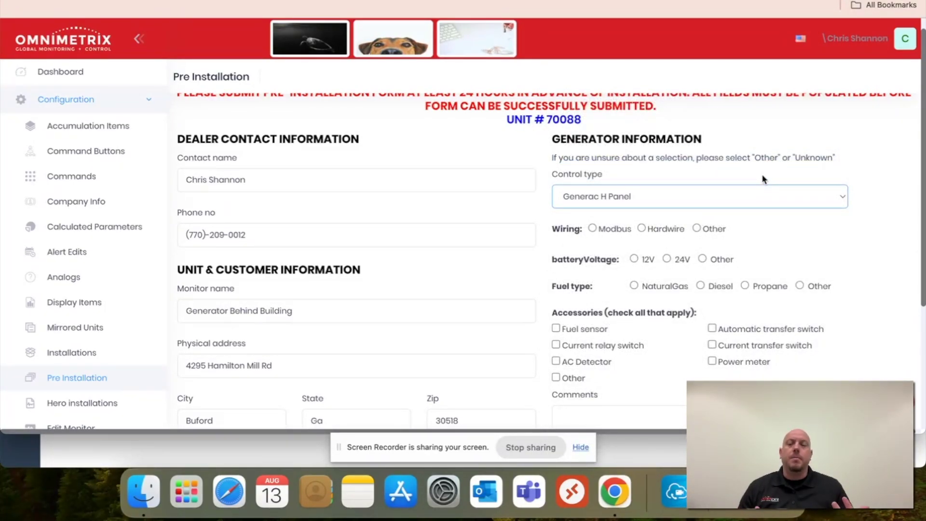
pyautogui.click(593, 229)
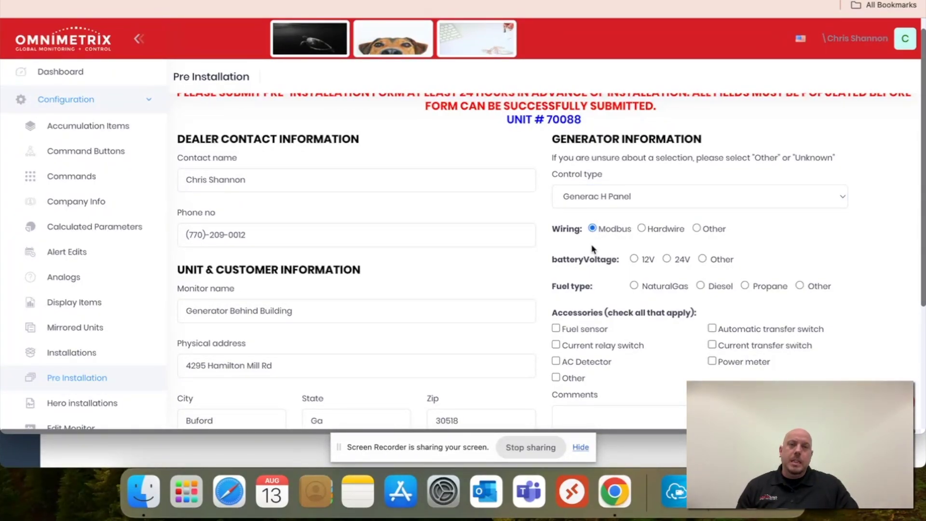
pyautogui.click(667, 259)
pyautogui.click(701, 285)
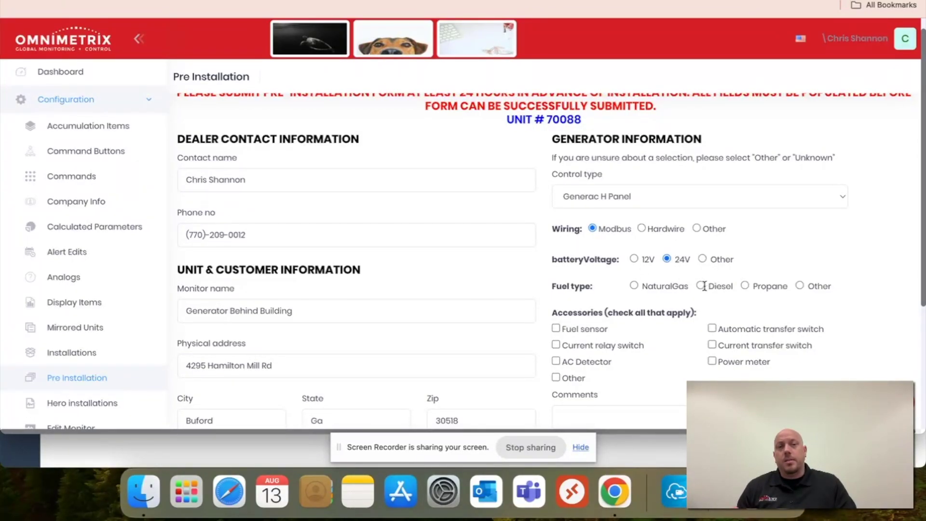
pyautogui.scroll(-3, 693, 285)
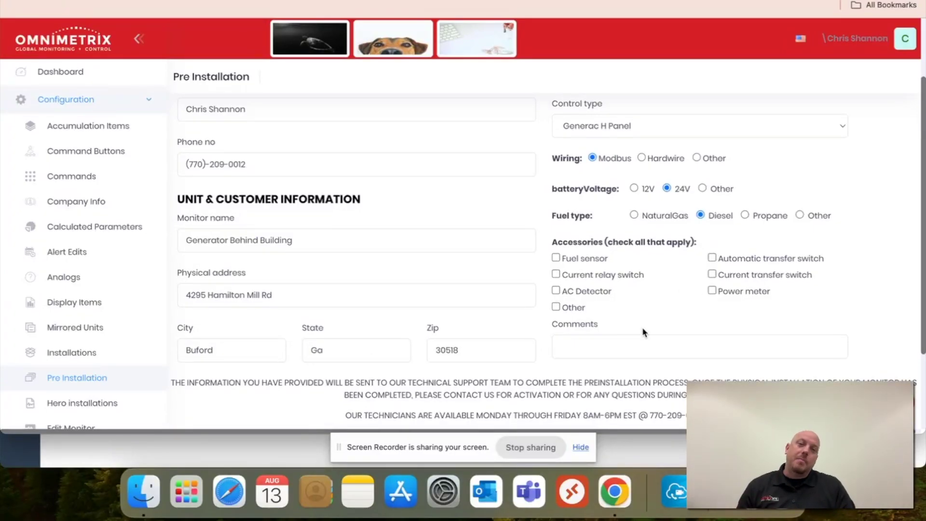
pyautogui.scroll(-1, 651, 318)
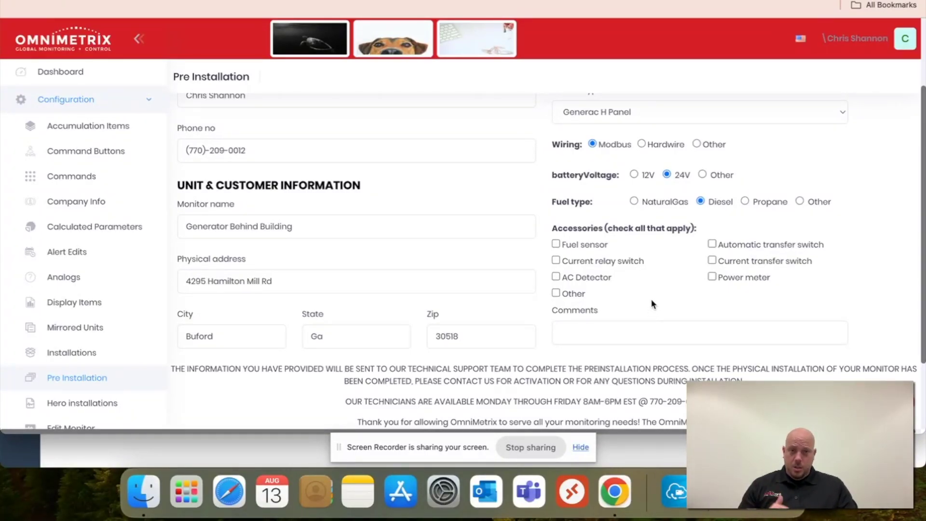
pyautogui.scroll(-5, 650, 299)
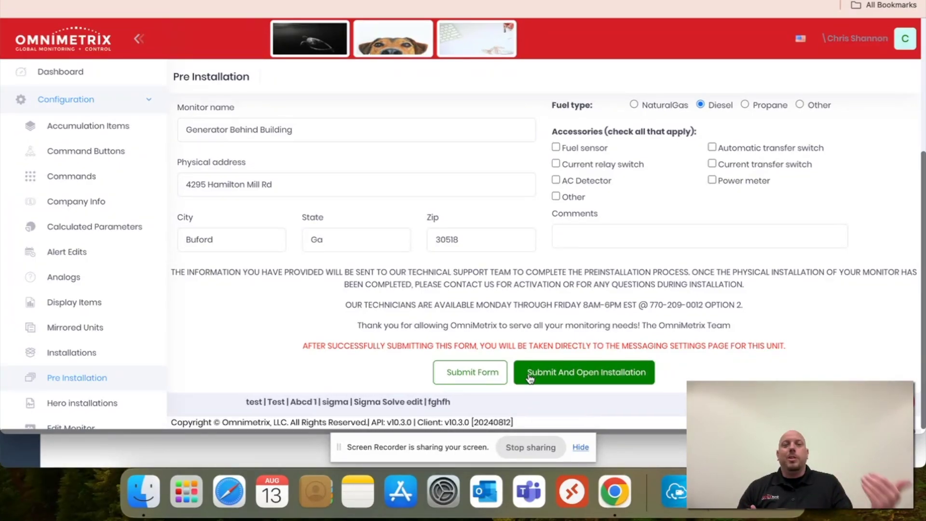
pyautogui.click(530, 379)
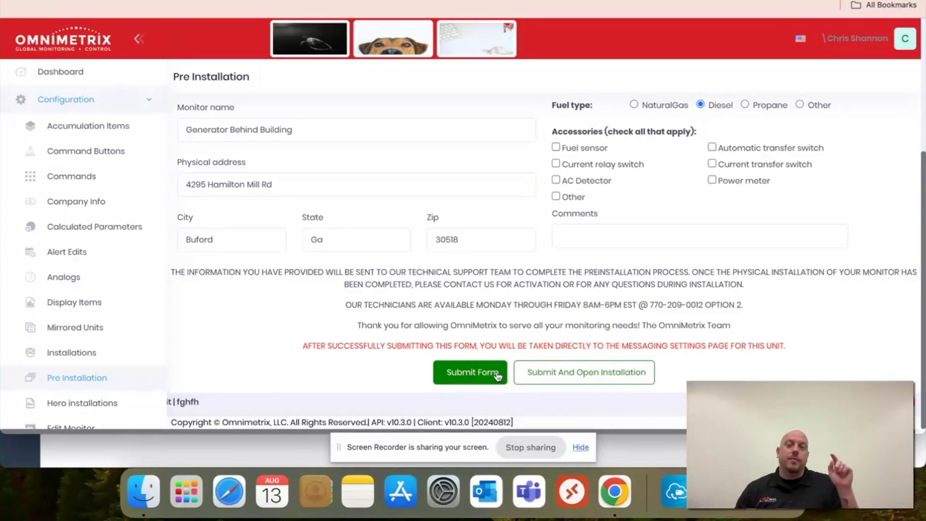
# - Submit the pre-installation form and close Chrome's Save address popup
pyautogui.click(497, 376)
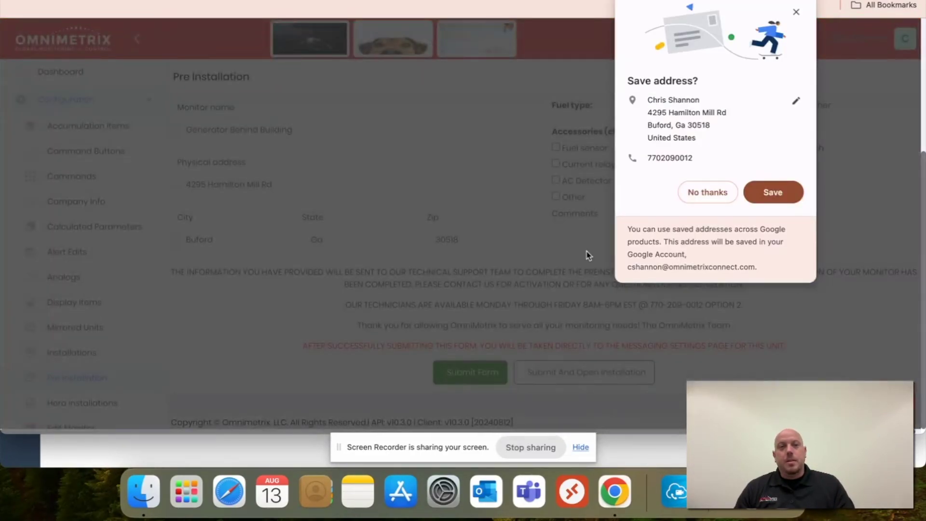
pyautogui.click(797, 13)
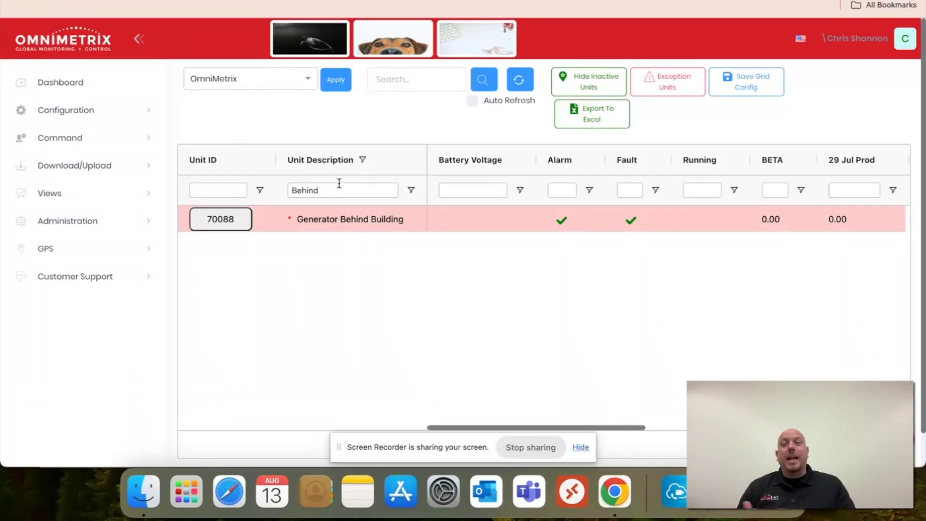
# - Expand unit 70088's detail panel and the Configuration sidebar menu
pyautogui.click(251, 225)
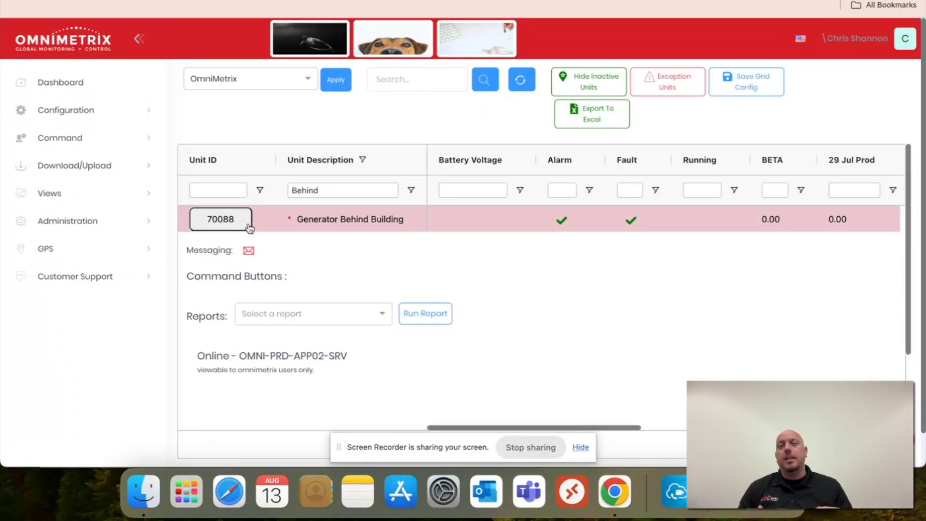
pyautogui.click(146, 113)
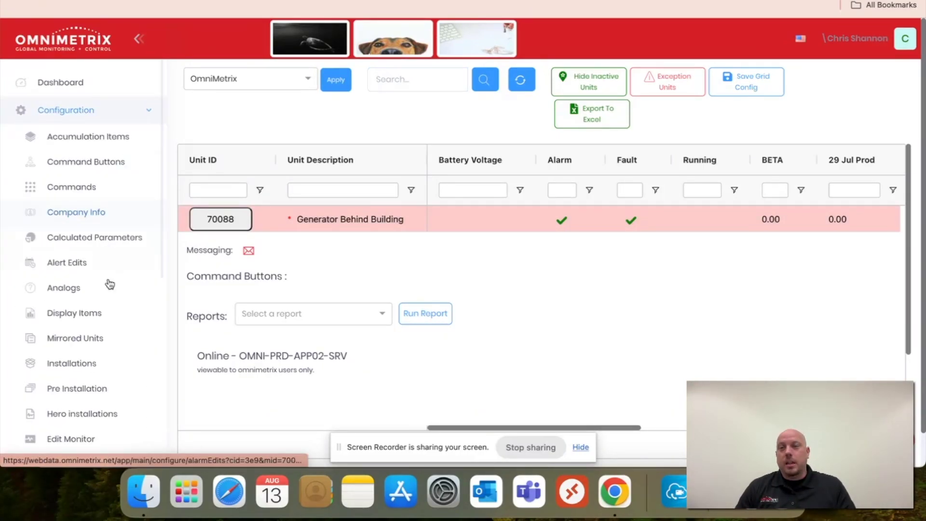
# - Open Configuration > Installations to bring up the Machine Installation Form and select Contact name
pyautogui.scroll(-1, 99, 332)
pyautogui.click(95, 332)
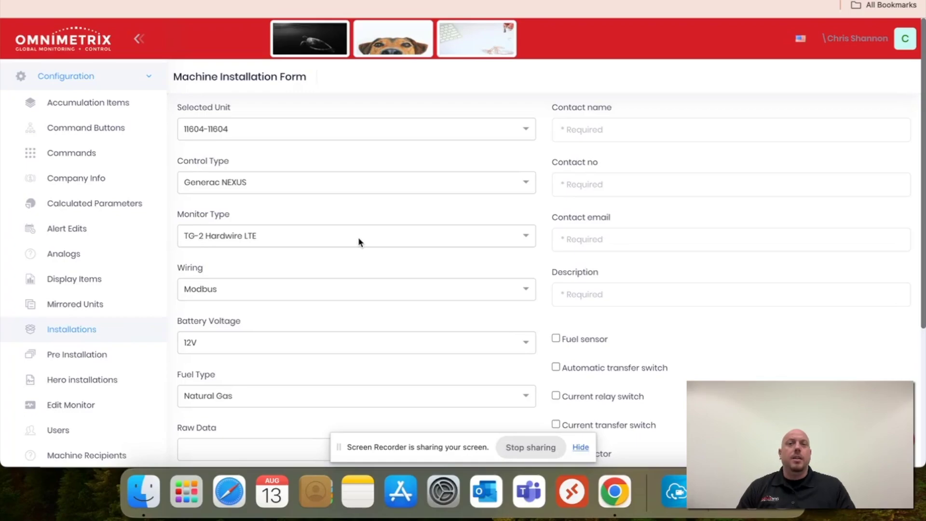
pyautogui.scroll(-3, 359, 240)
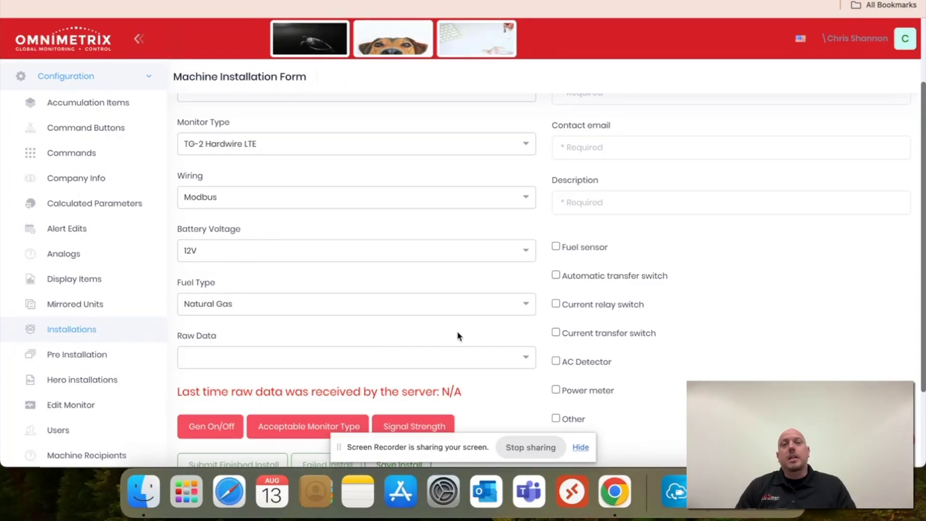
pyautogui.scroll(3, 463, 328)
pyautogui.click(638, 129)
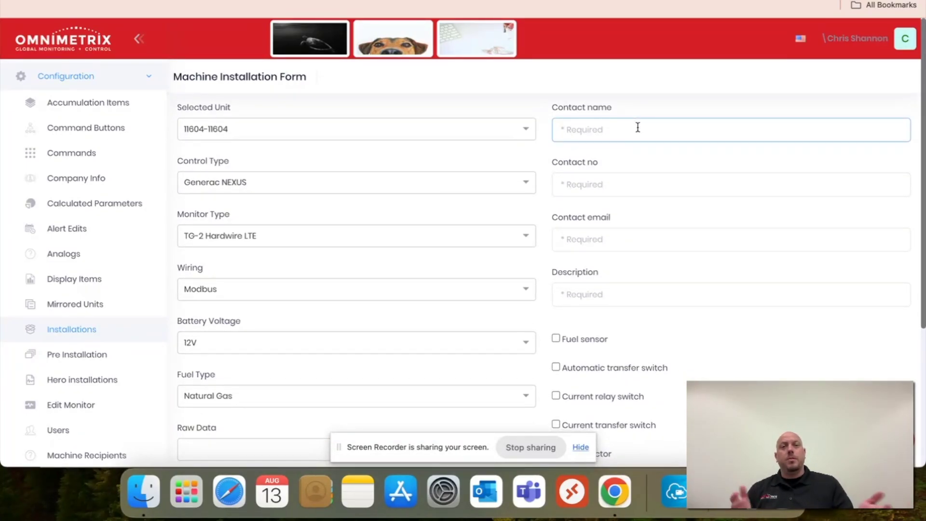
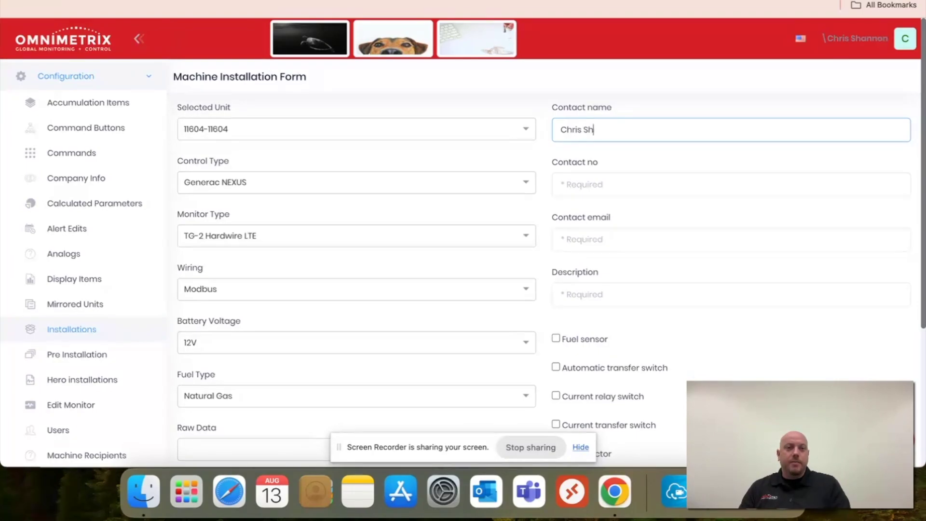
# - Enter the contact's name, phone number and e-mail, plus description 'Generator Behind Building'
pyautogui.click(561, 184)
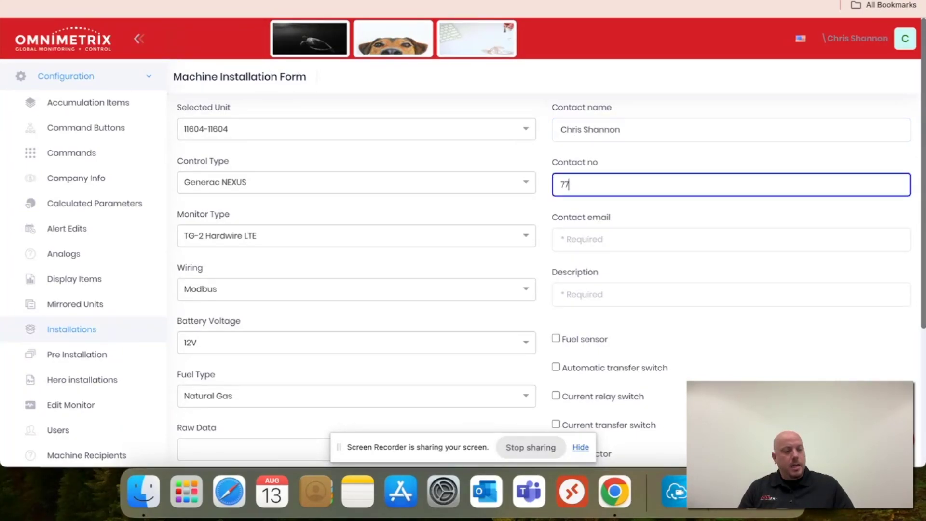
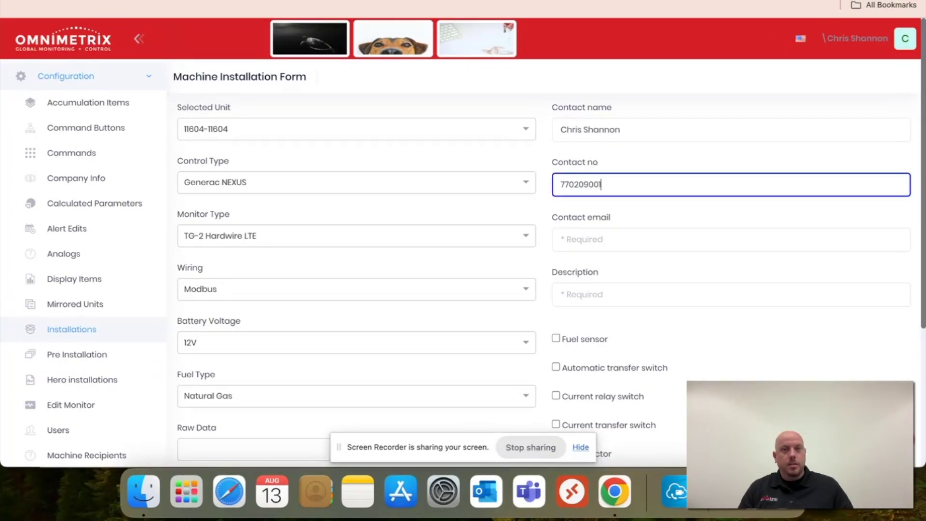
pyautogui.click(665, 241)
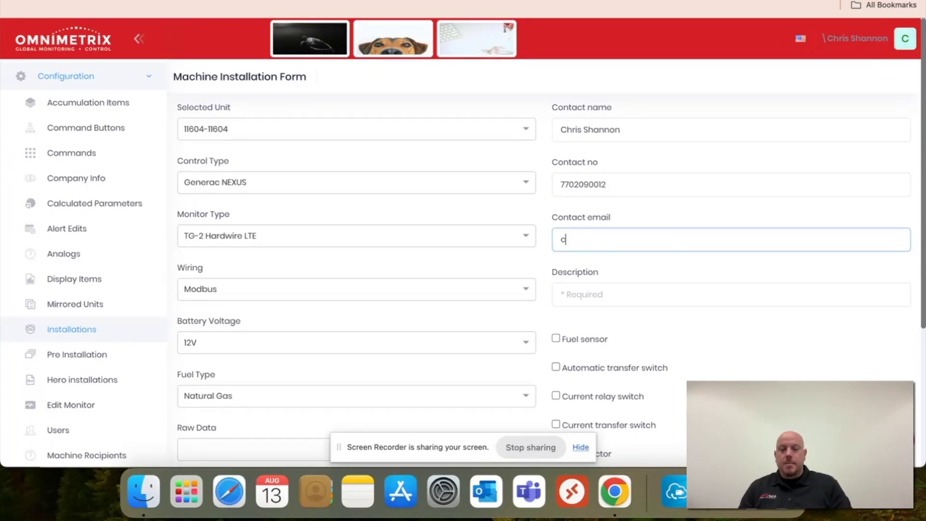
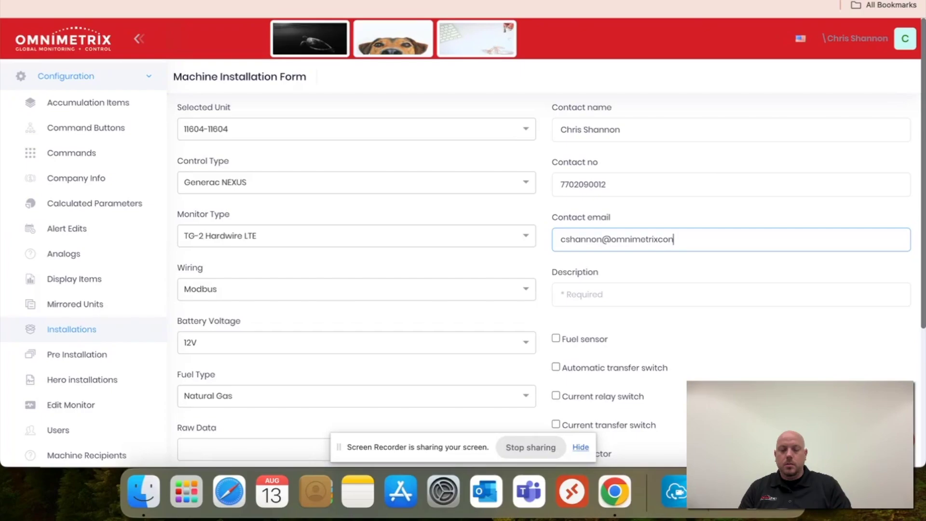
pyautogui.click(654, 301)
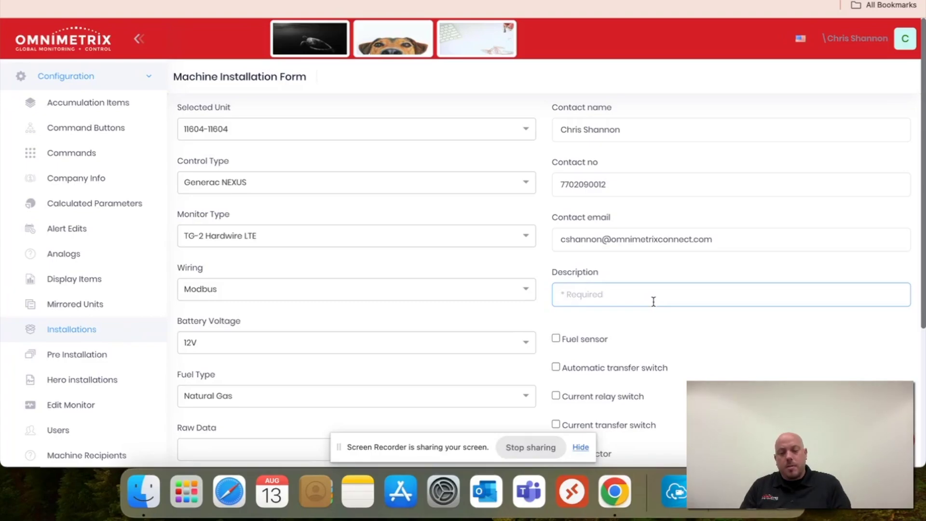
pyautogui.write('Generat')
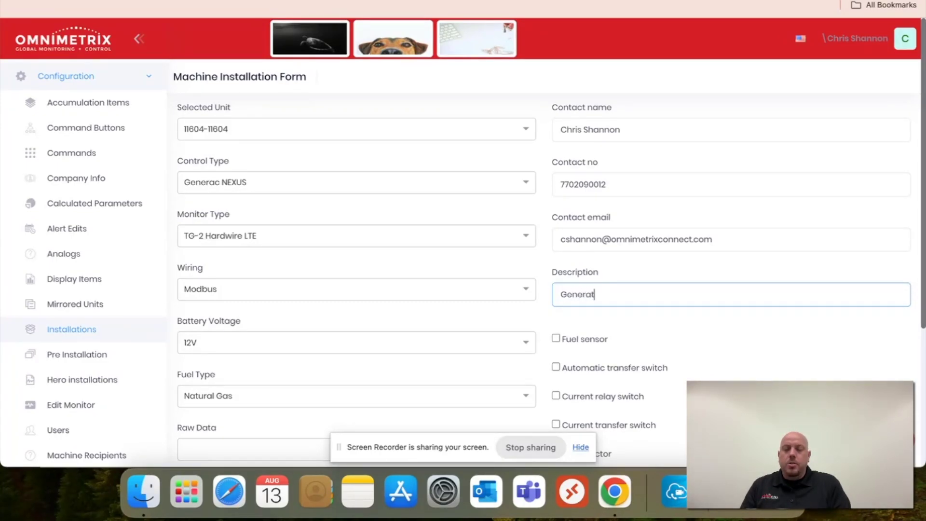
pyautogui.write('or Behind')
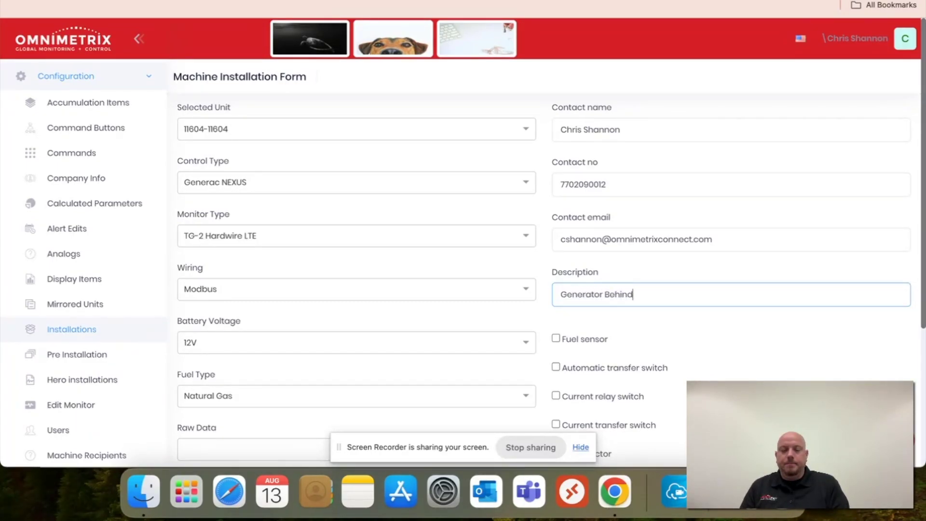
pyautogui.write(' Buildi')
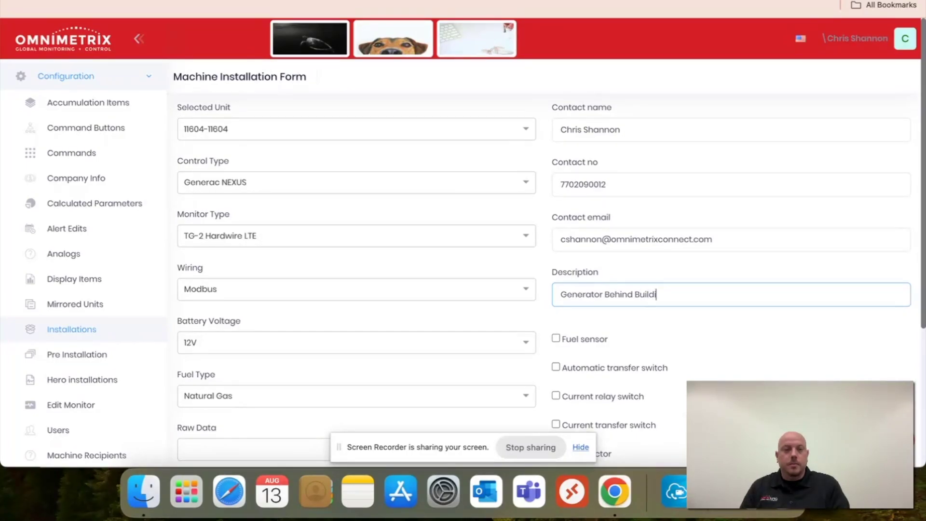
pyautogui.write('ng')
pyautogui.scroll(-3, 737, 337)
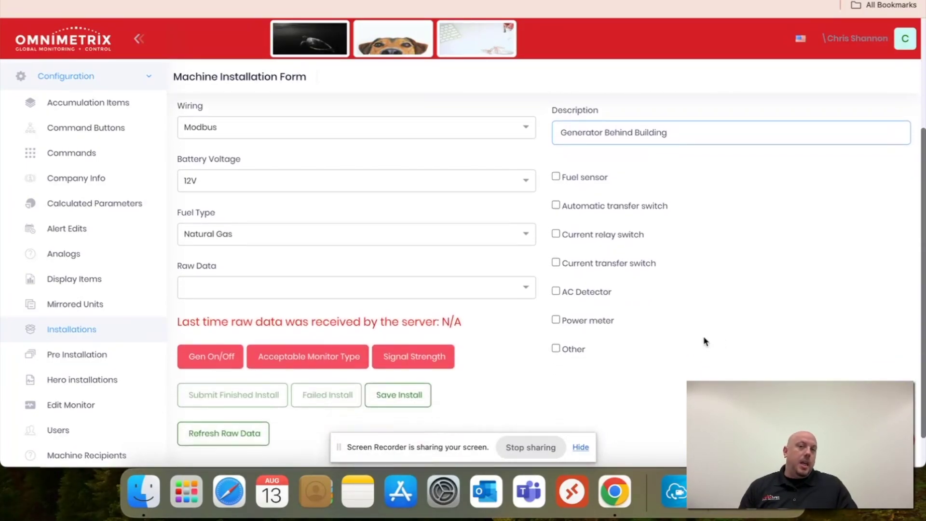
pyautogui.scroll(-1, 704, 341)
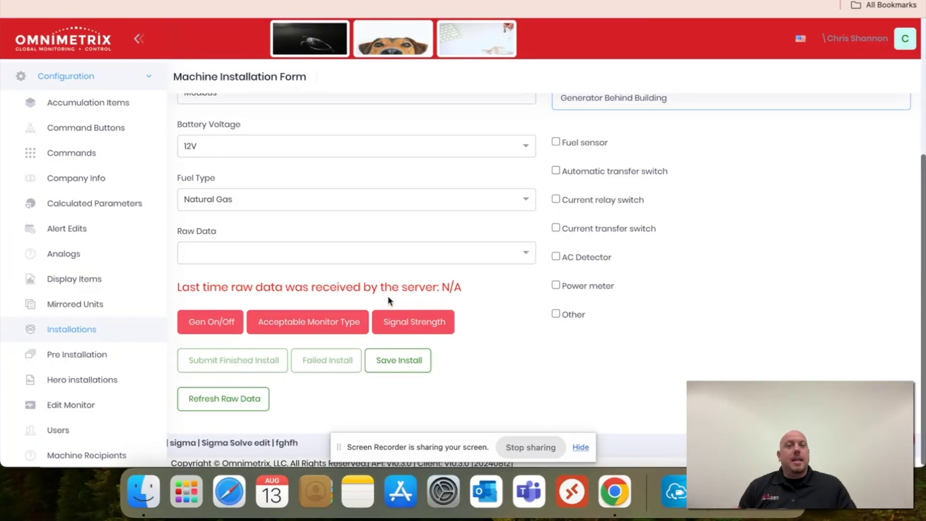
pyautogui.scroll(-1, 388, 301)
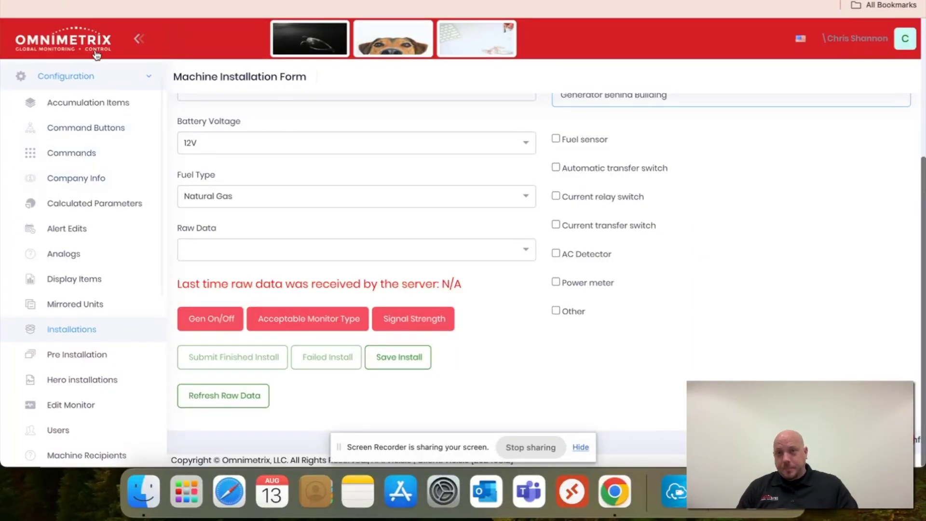
pyautogui.click(99, 77)
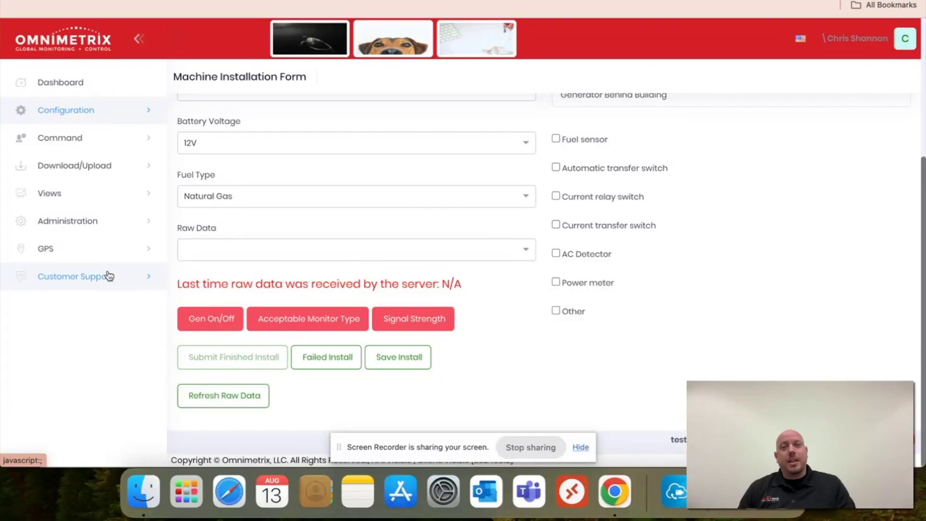
# - Expand Customer Support to show Video Tutorials, Customer Support Form and OMV2.0 Feedback
pyautogui.click(109, 278)
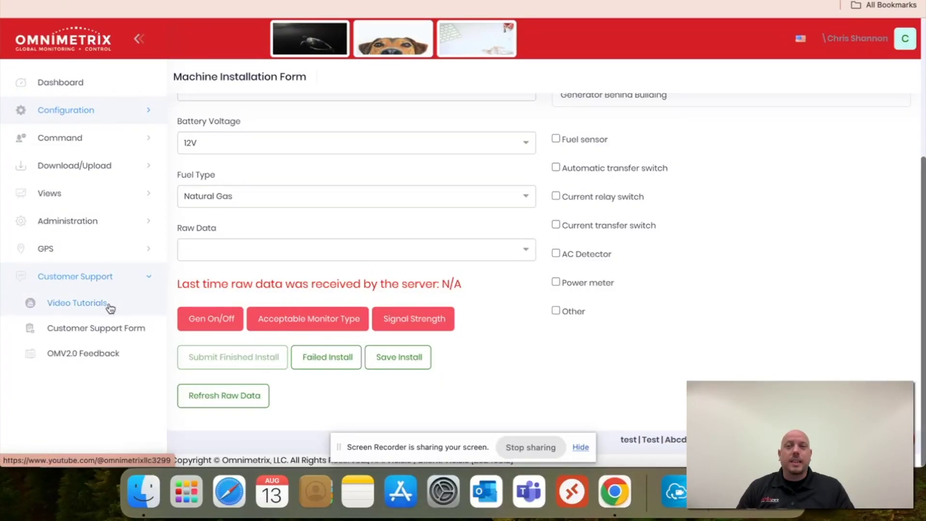